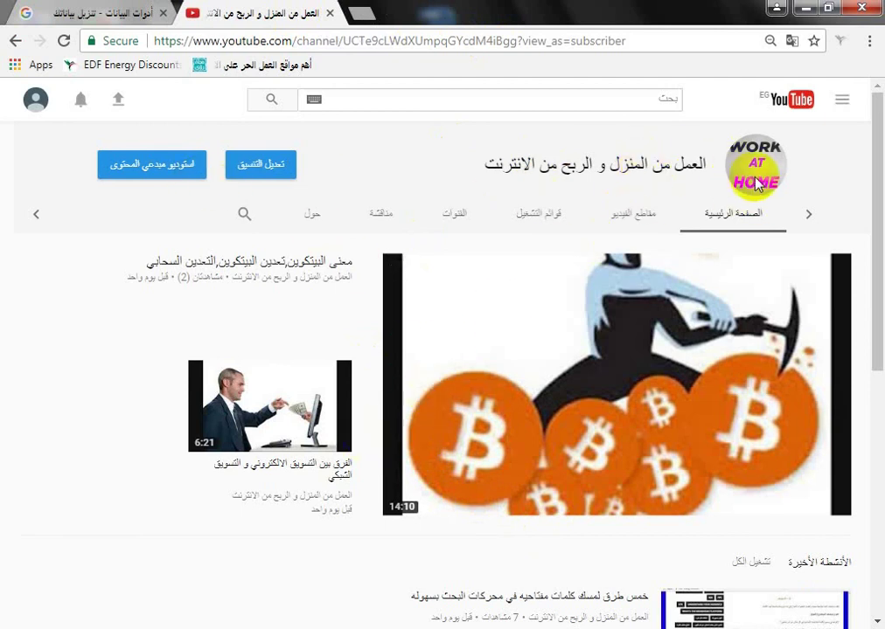
scroll(559, 507, "down", 2)
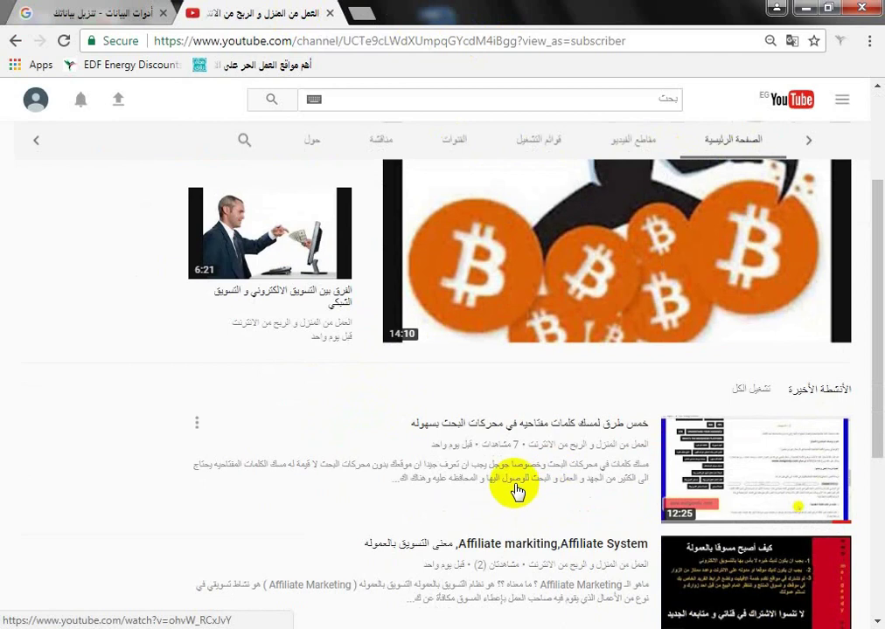
scroll(419, 525, "down", 3)
scroll(419, 527, "up", 4)
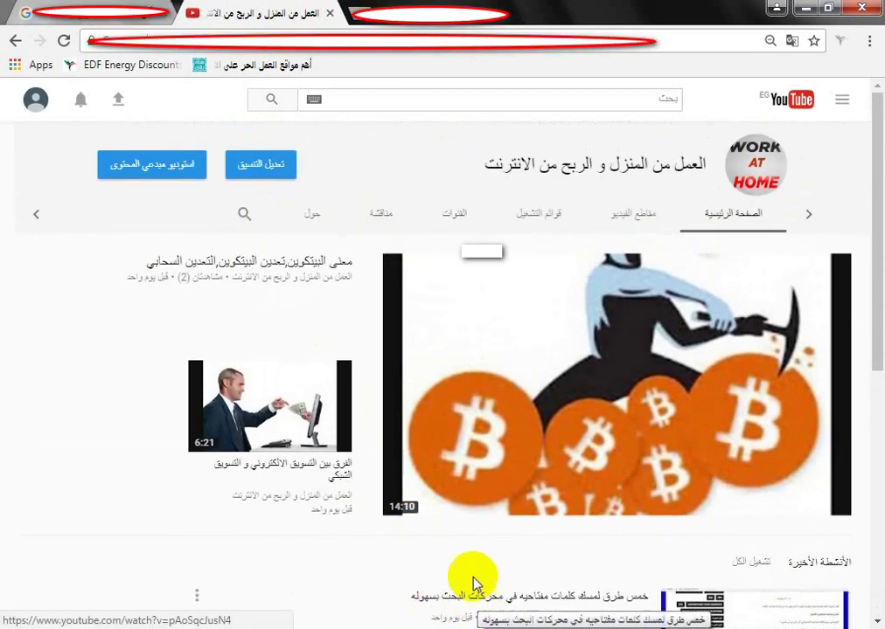
left_click(371, 24)
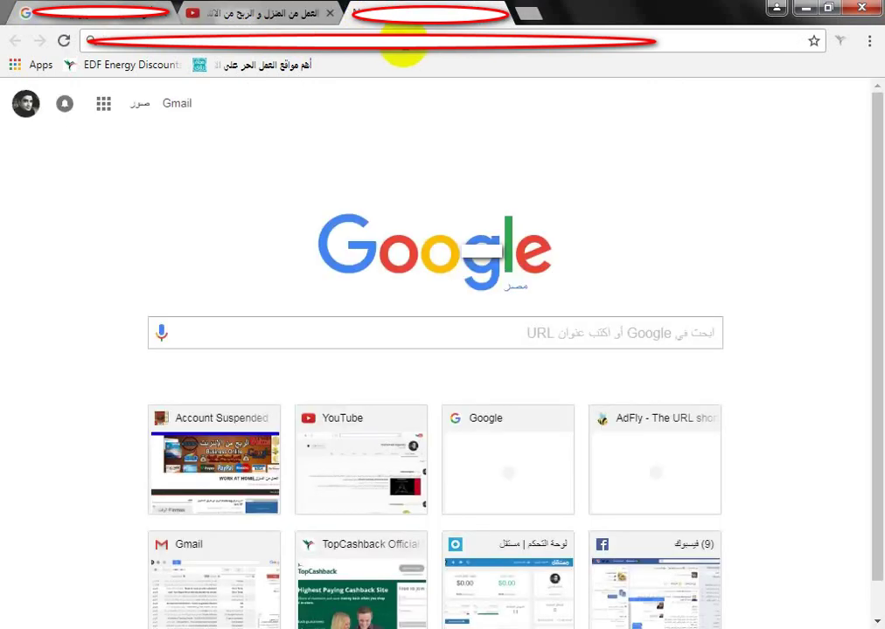
type("https://takeout.google.com/settings/takeout")
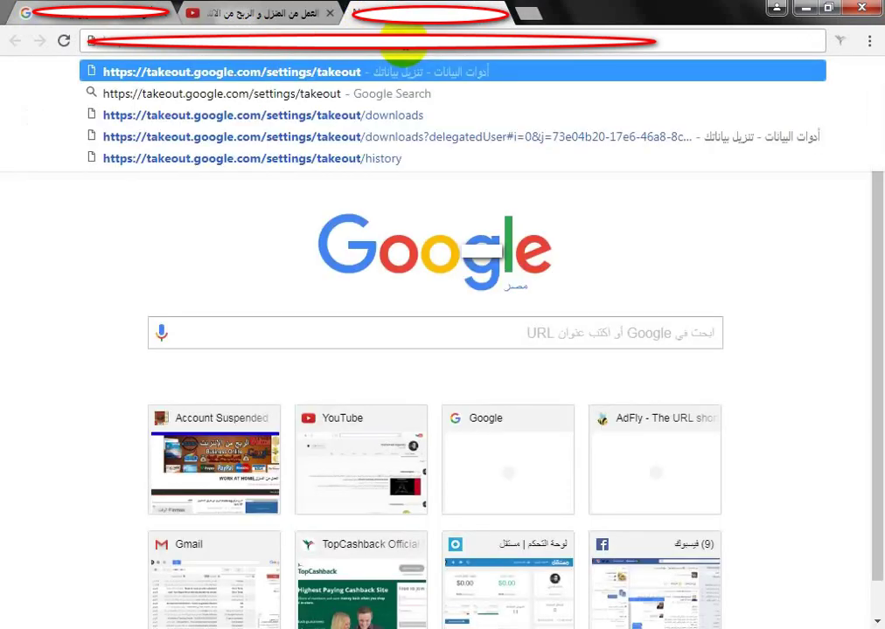
left_click(778, 122)
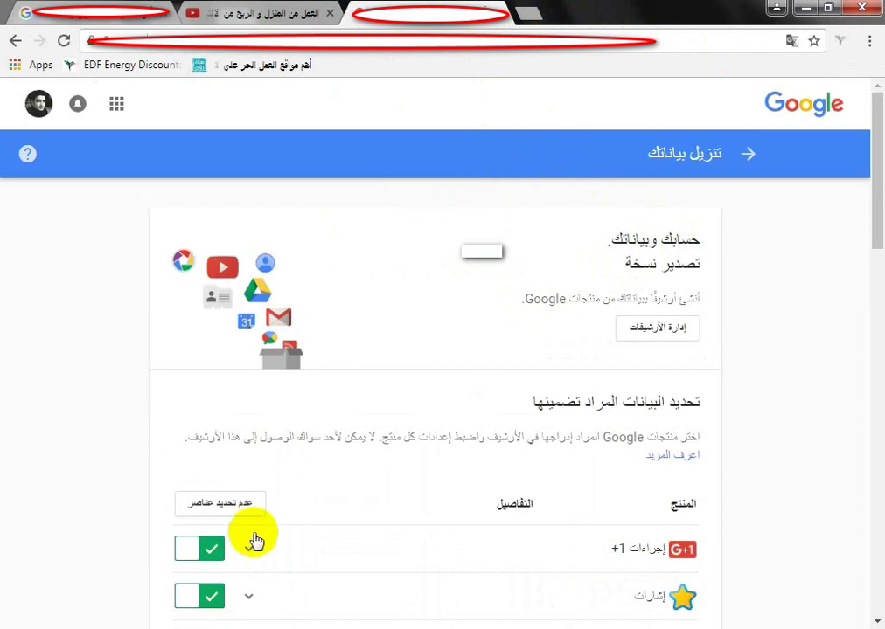
Step: Examine the full list of Google products that can be included in the data archive, from Google +1 through YouTube
scroll(454, 479, "down", 2)
scroll(429, 482, "up", 2)
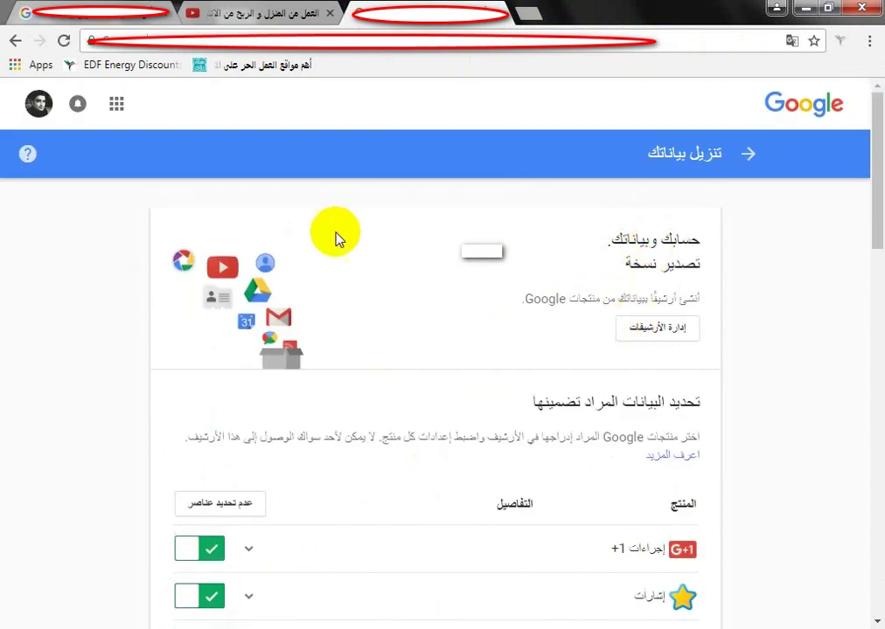
scroll(468, 506, "down", 2)
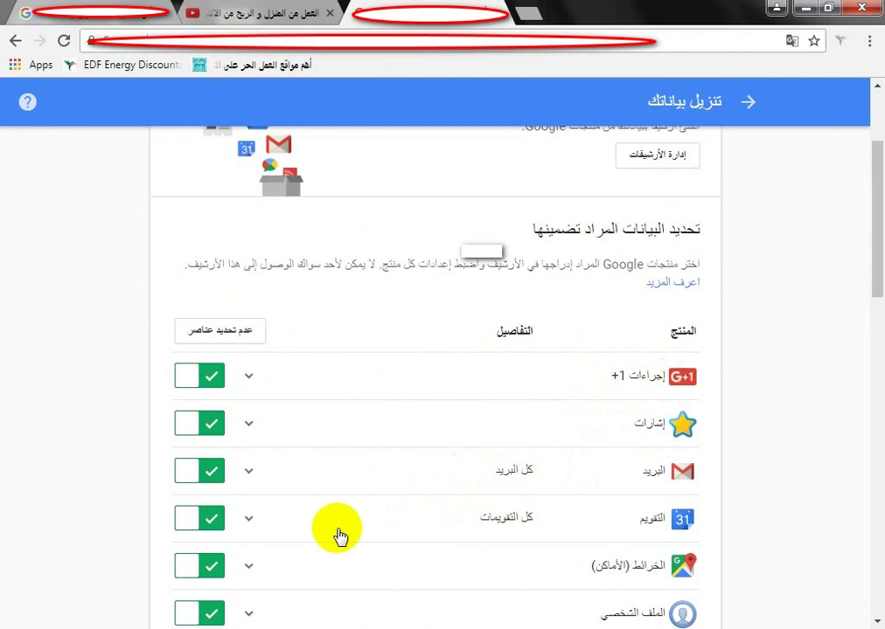
scroll(348, 533, "down", 1)
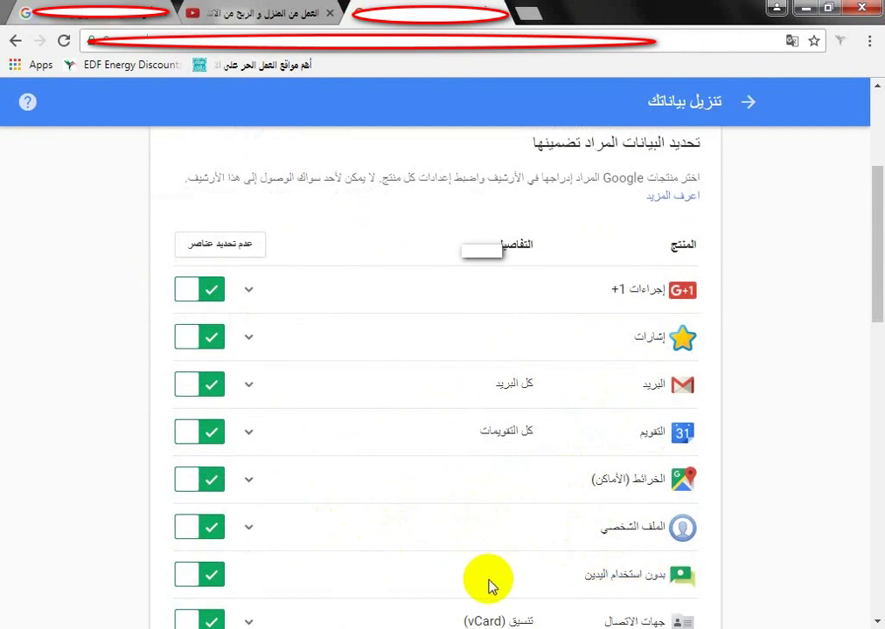
scroll(489, 586, "down", 1)
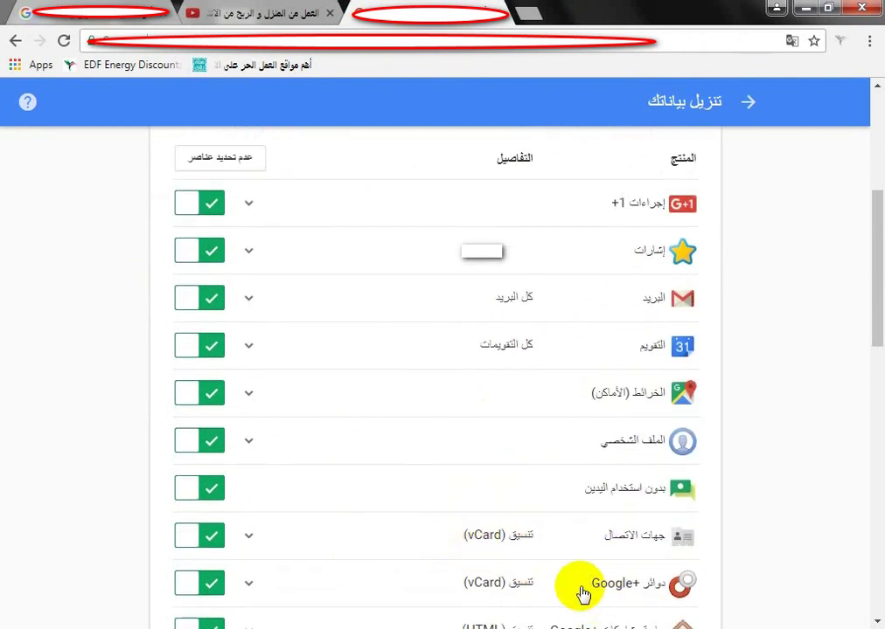
scroll(558, 592, "down", 1)
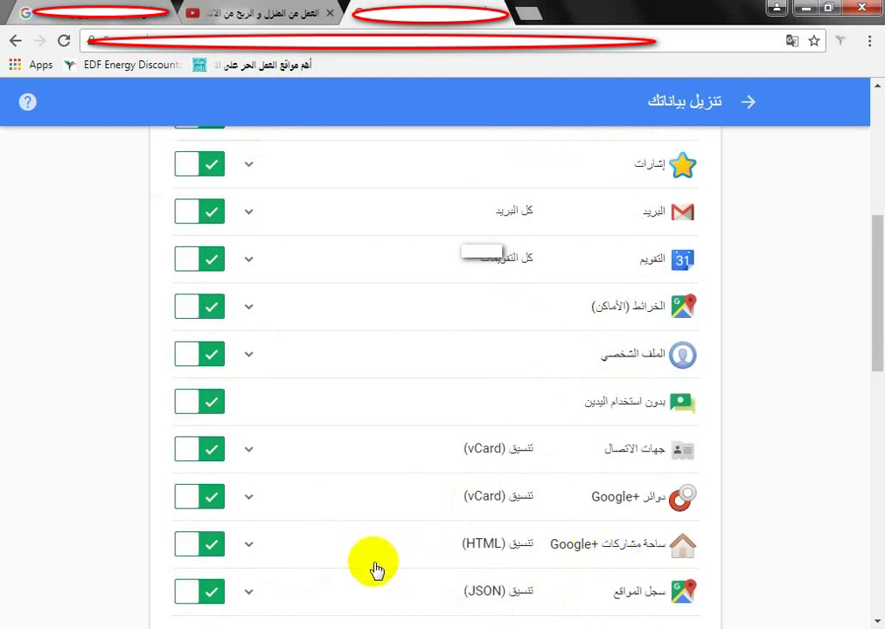
scroll(374, 570, "down", 1)
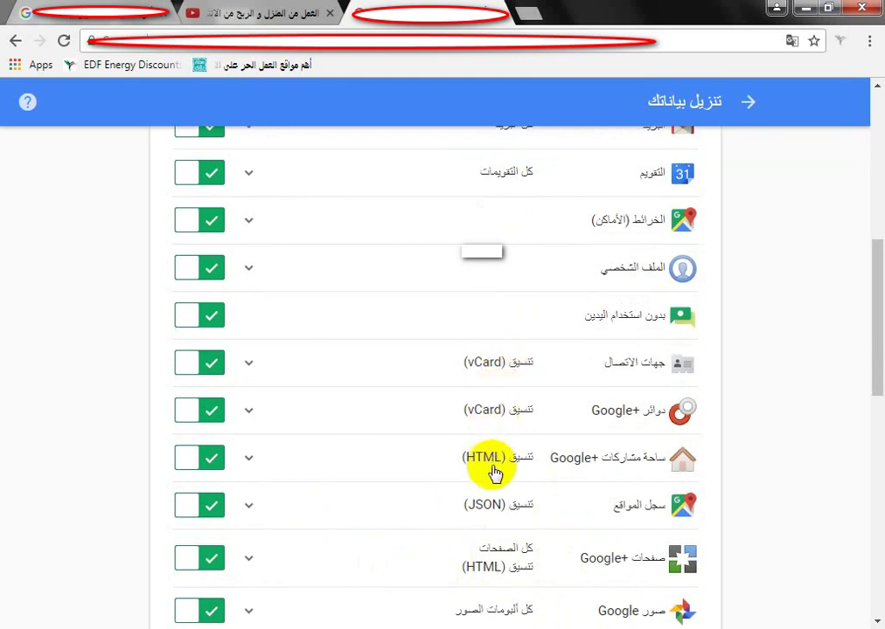
scroll(401, 588, "down", 2)
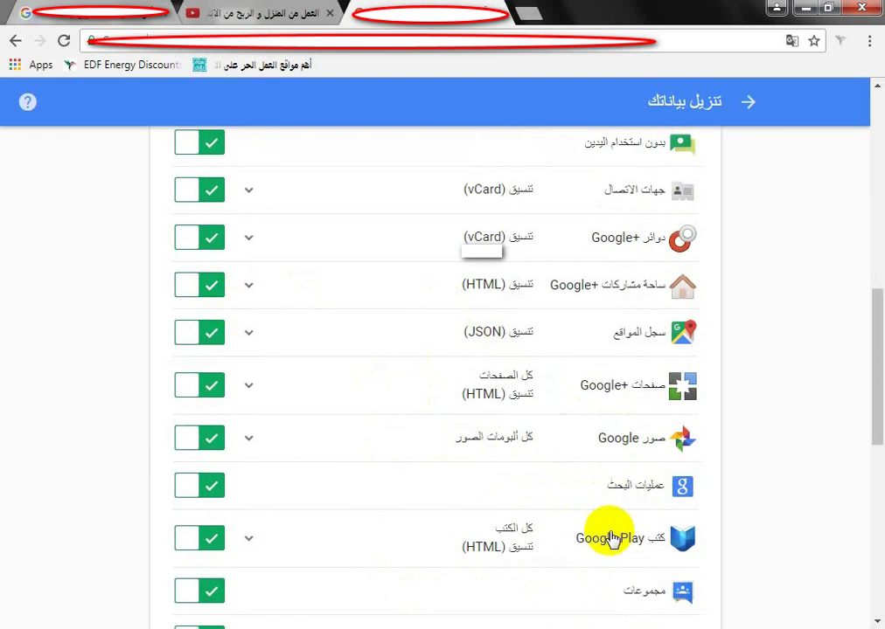
scroll(475, 577, "down", 2)
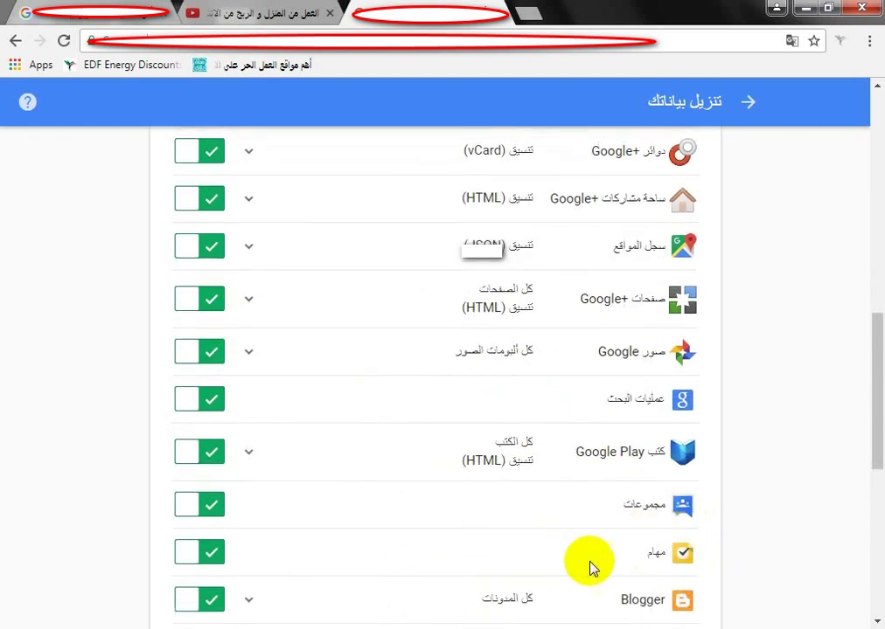
scroll(603, 555, "down", 2)
scroll(564, 573, "down", 2)
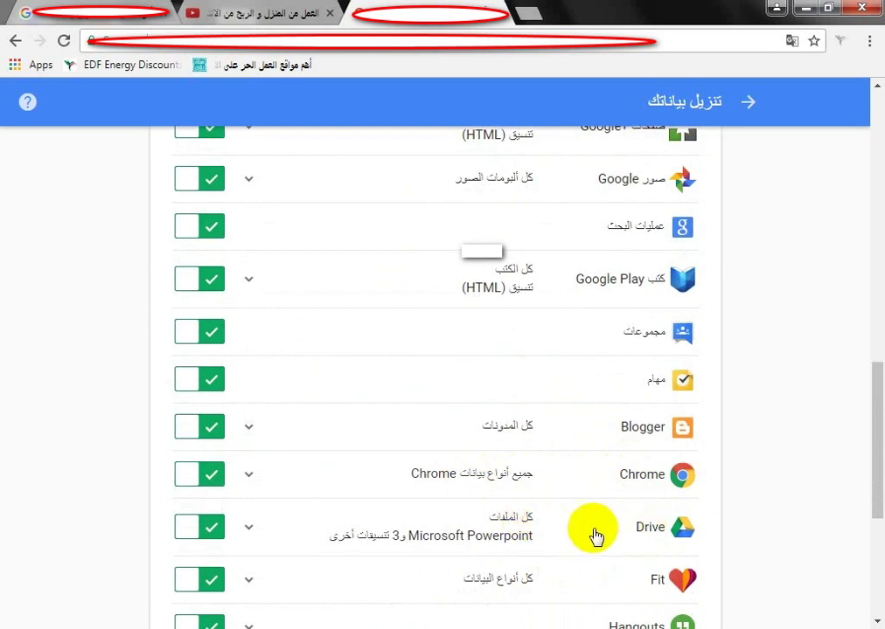
scroll(566, 539, "down", 1)
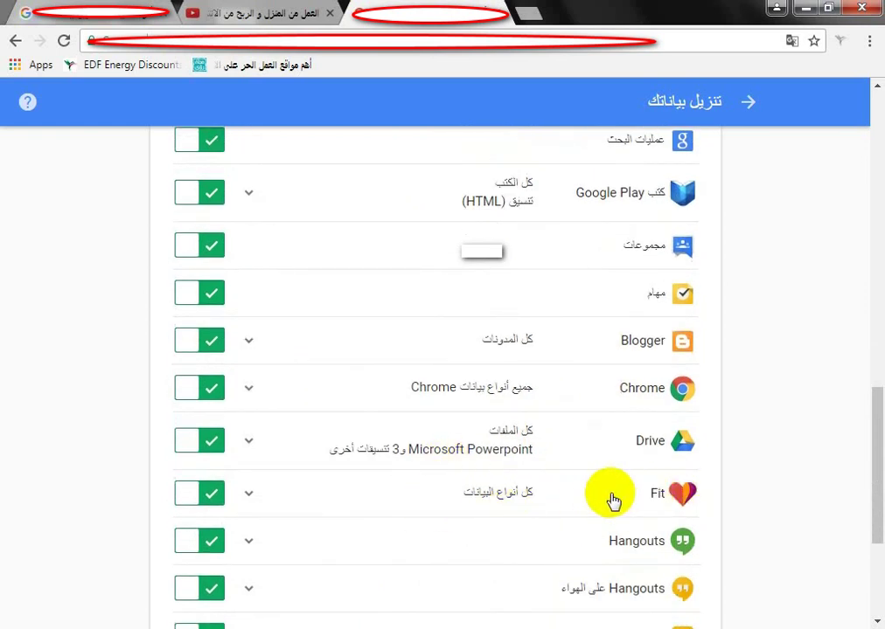
scroll(461, 509, "down", 1)
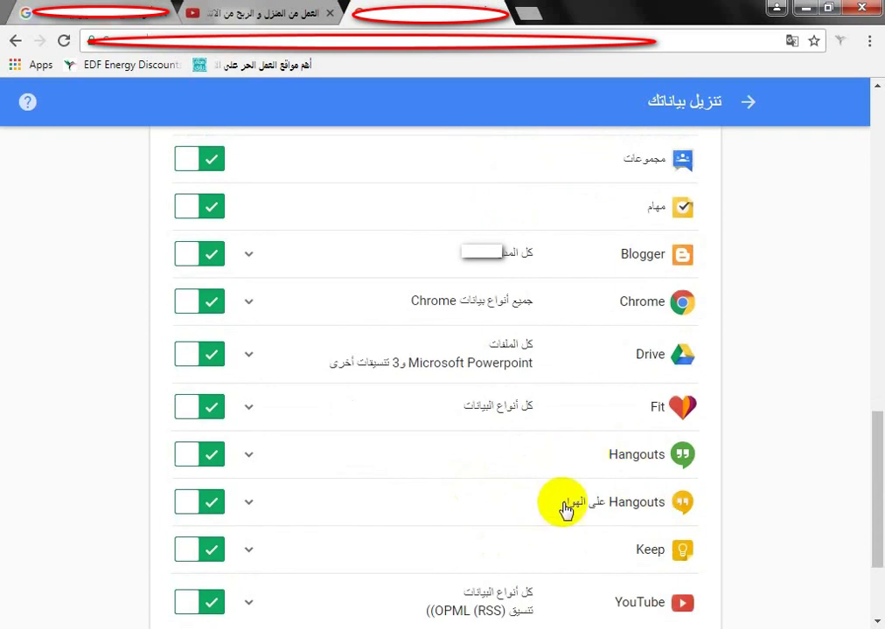
scroll(529, 509, "down", 1)
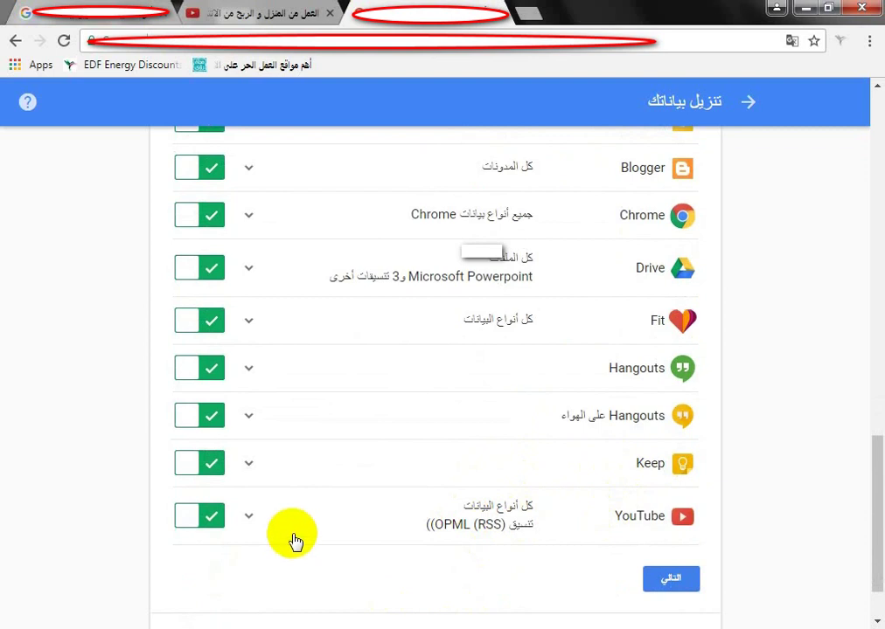
scroll(296, 548, "up", 9)
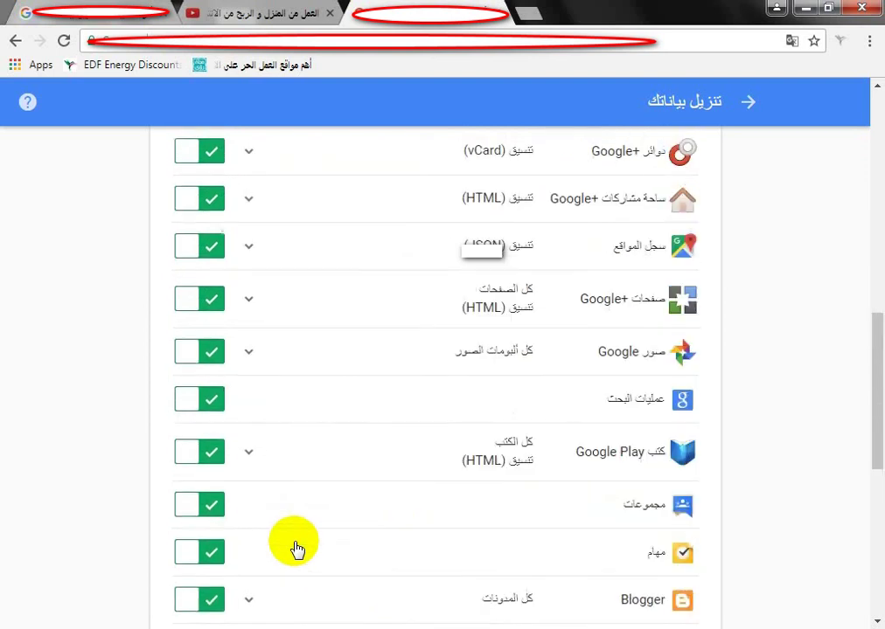
scroll(296, 548, "up", 4)
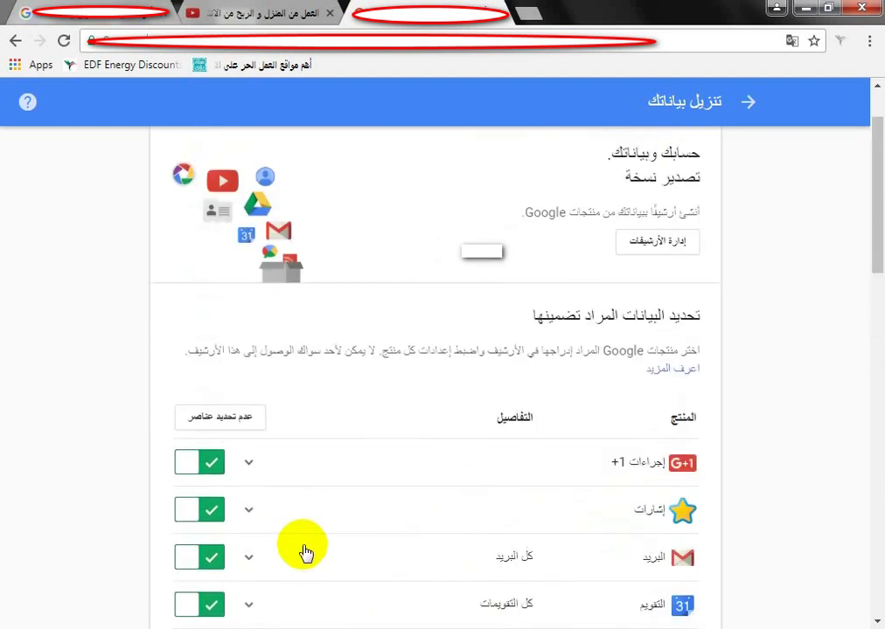
Step: Deselect all products in the export list and include only YouTube
left_click(216, 425)
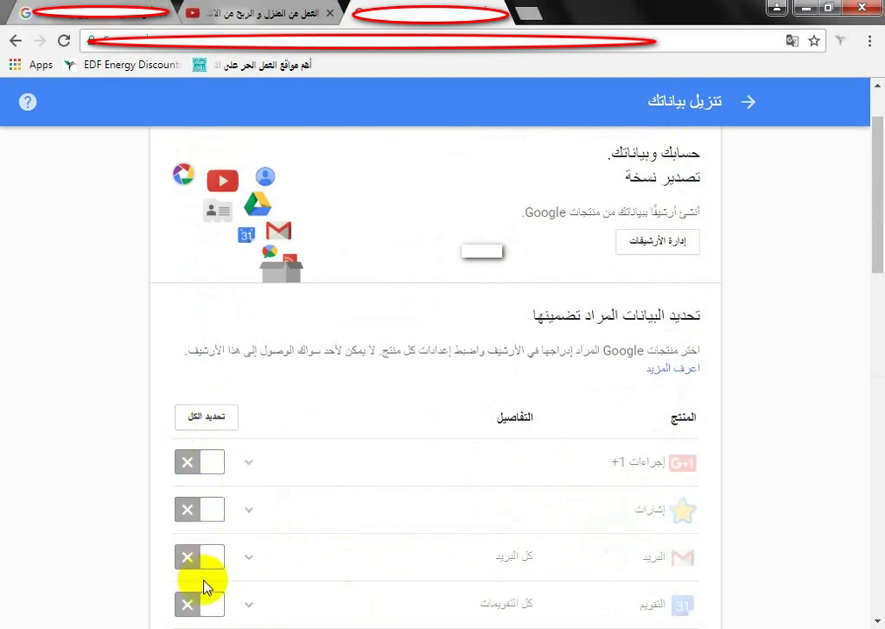
scroll(209, 573, "down", 2)
scroll(207, 560, "down", 10)
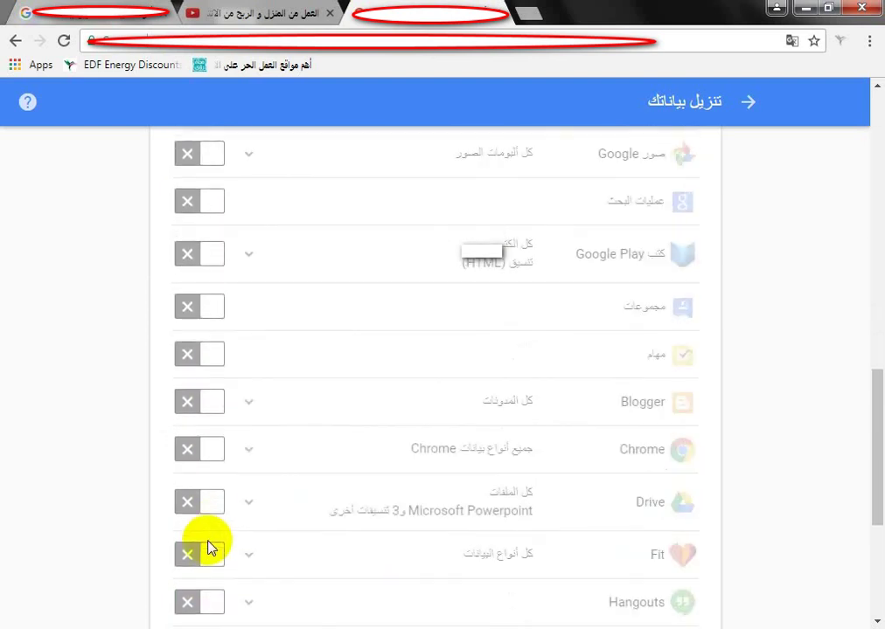
scroll(208, 542, "down", 2)
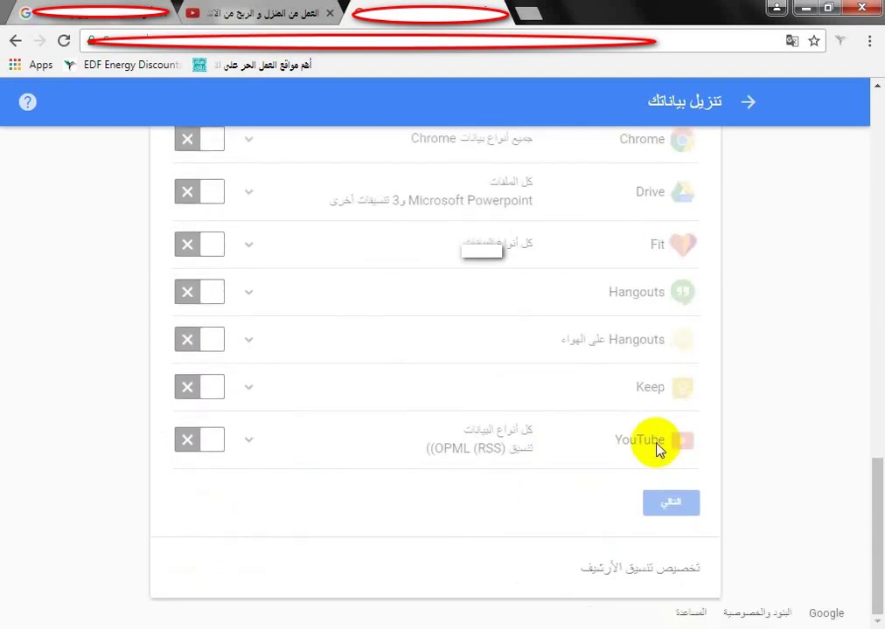
left_click(213, 440)
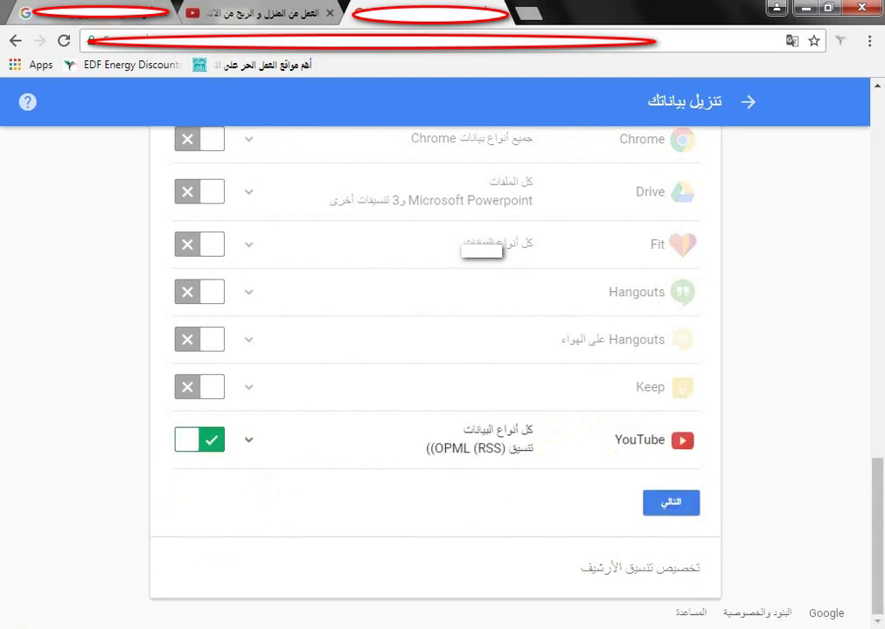
Step: Set the YouTube export to specific data, keeping history, playlists, subscriptions and videos included
left_click(250, 442)
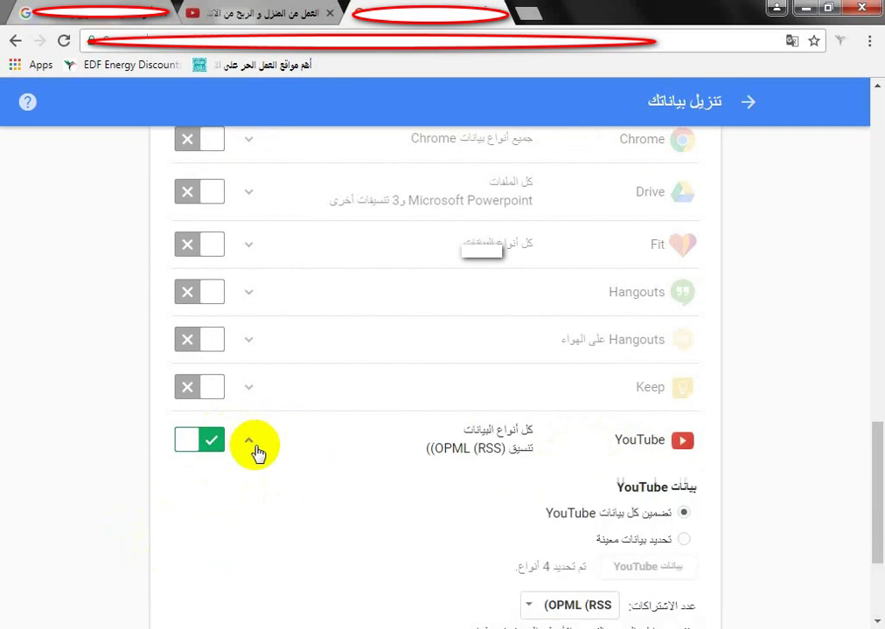
scroll(415, 463, "down", 1)
scroll(410, 472, "down", 3)
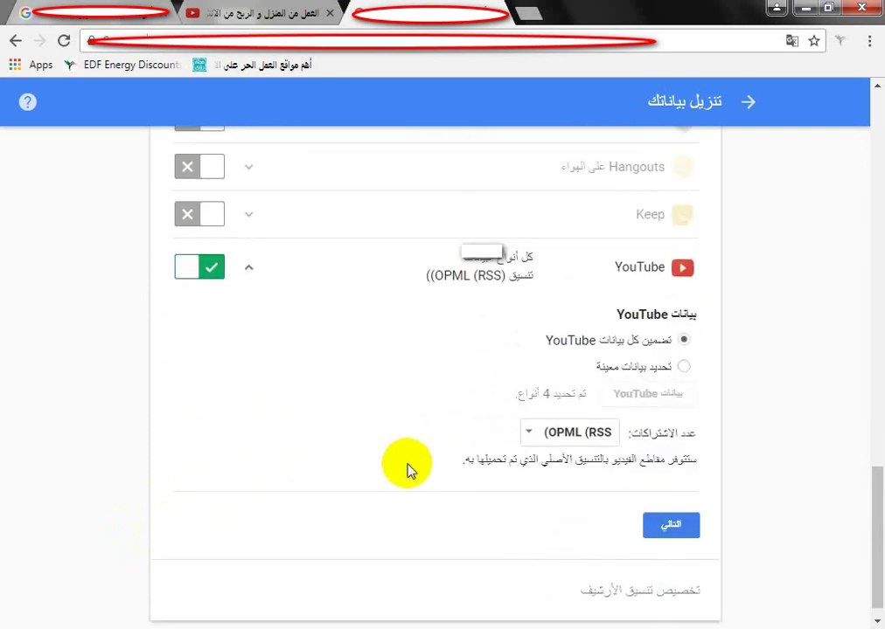
left_click(617, 367)
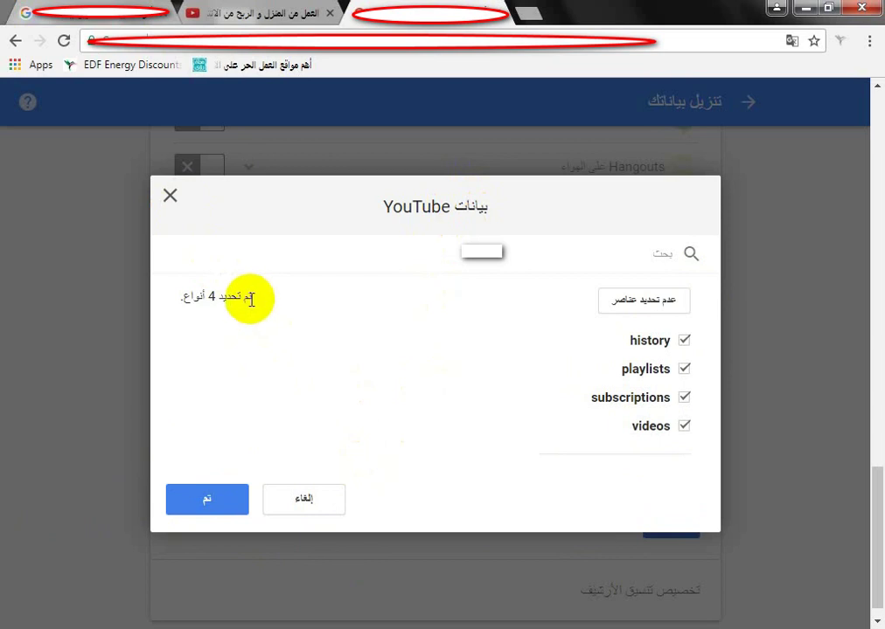
left_click_drag(251, 300, 186, 297)
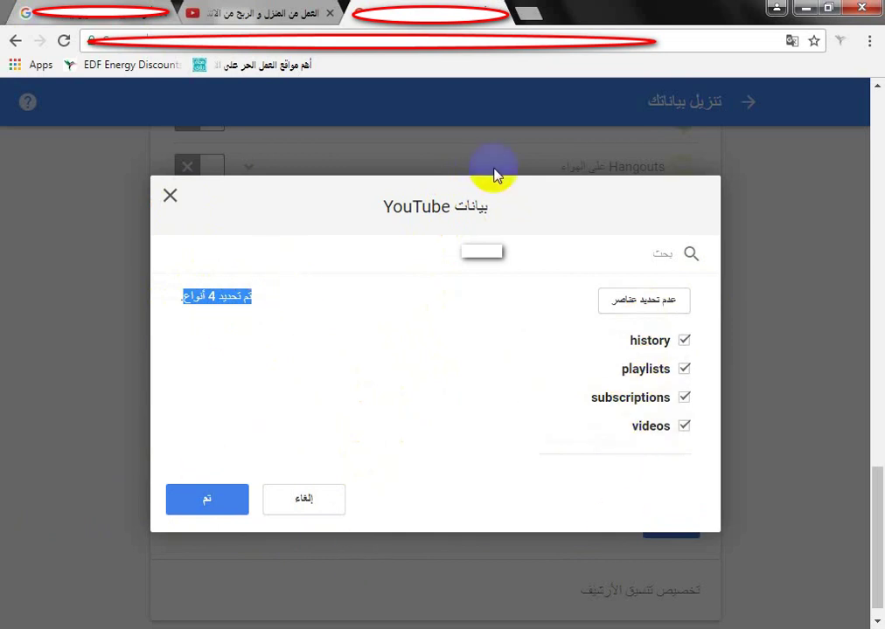
left_click(211, 505)
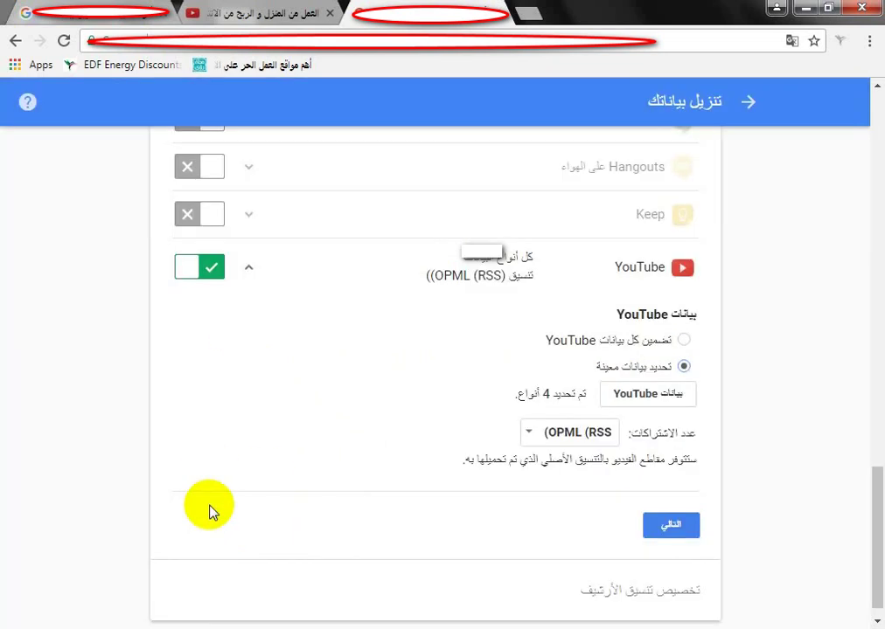
Step: Proceed to the archive format settings, choose .zip as the file type and keep the maximum archive size at 2 GB
left_click(652, 528)
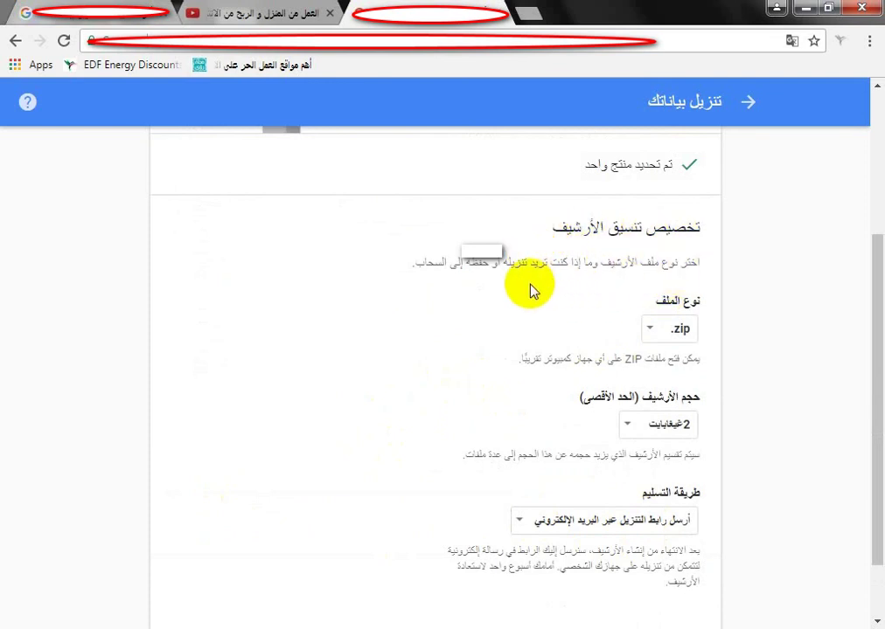
left_click(657, 330)
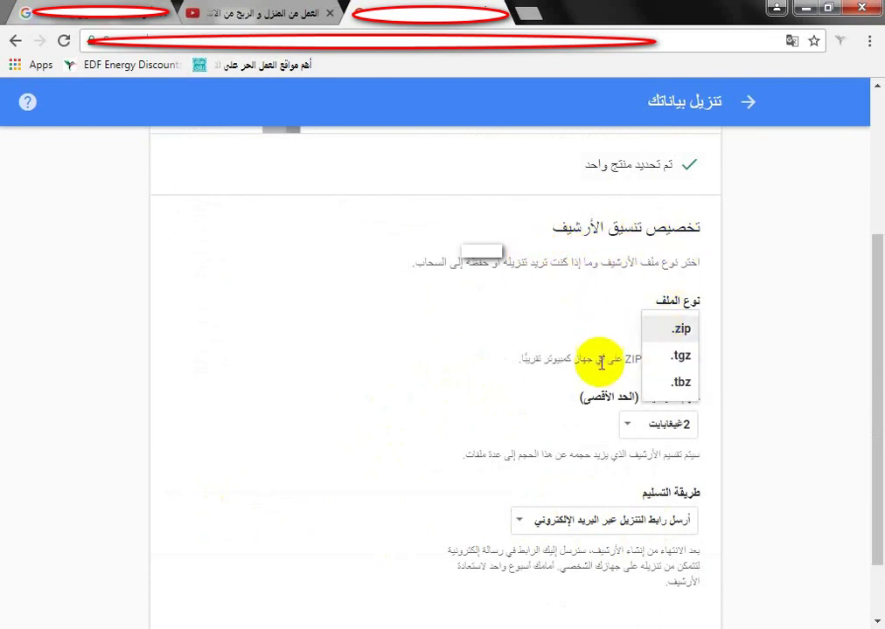
left_click(676, 326)
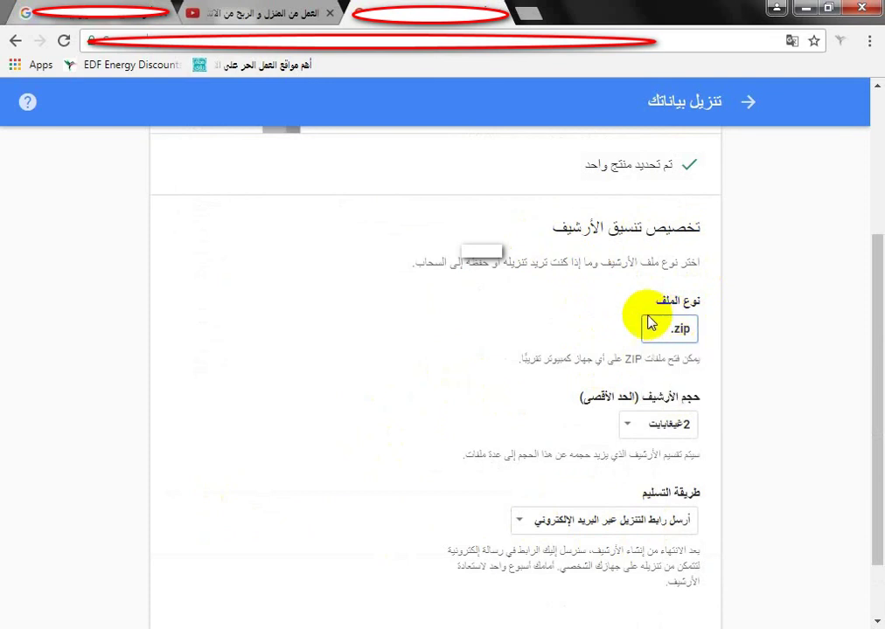
left_click(635, 427)
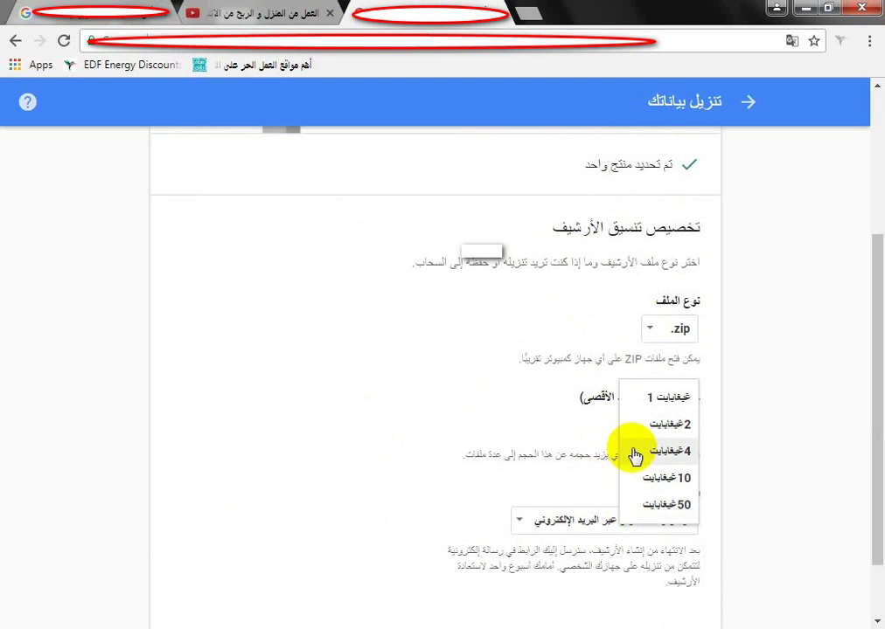
left_click(562, 444)
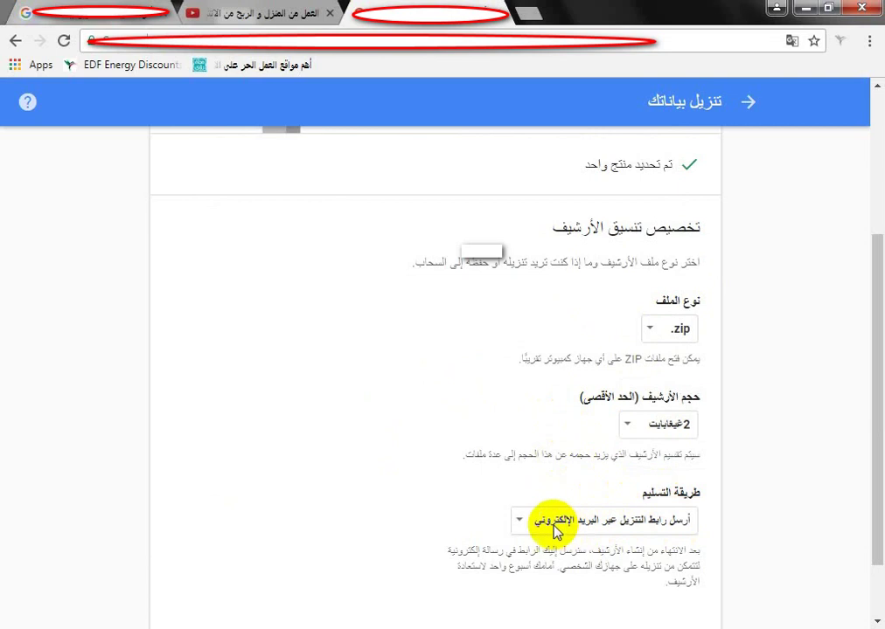
Step: Keep delivery by an emailed download link and create the archive
scroll(533, 535, "down", 1)
scroll(533, 535, "down", 2)
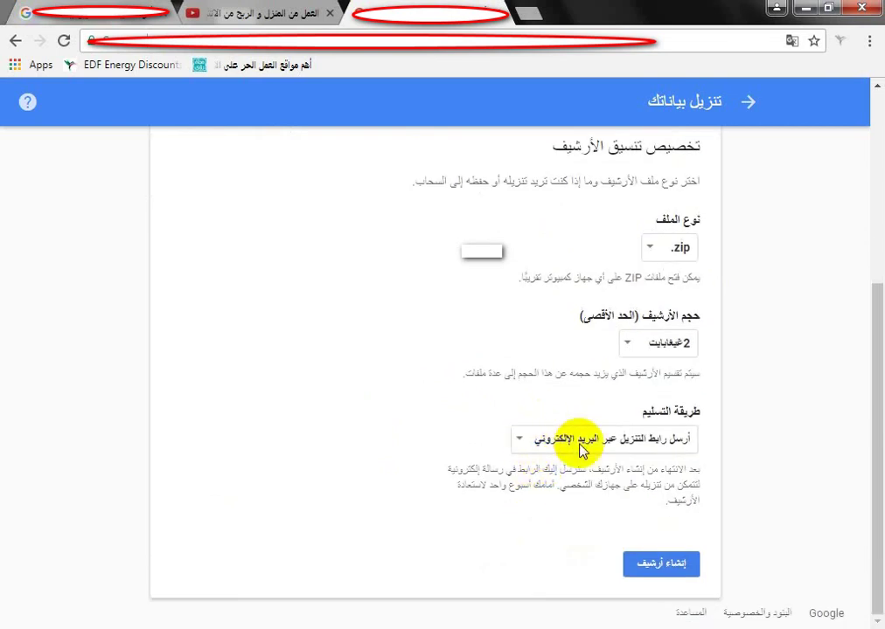
left_click(534, 450)
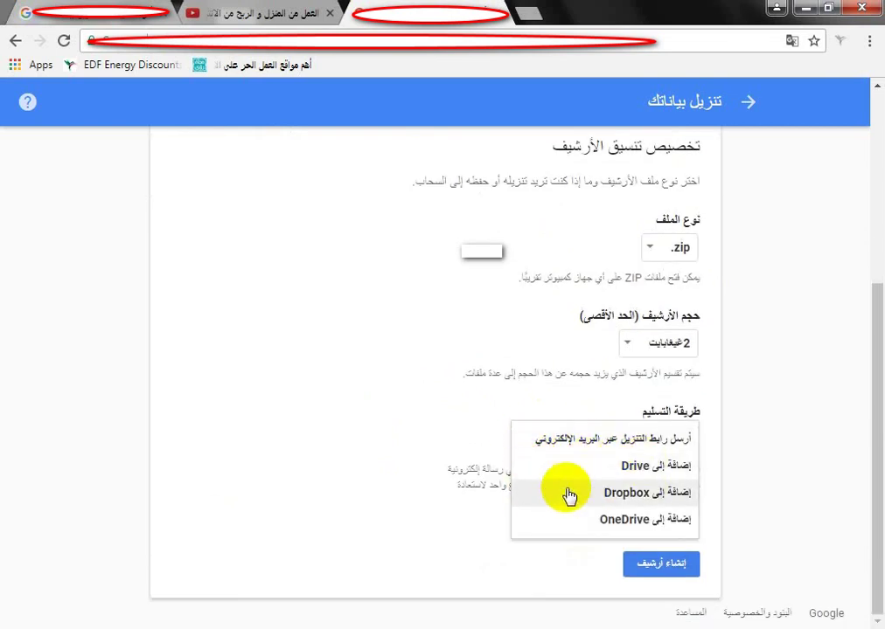
left_click(491, 477)
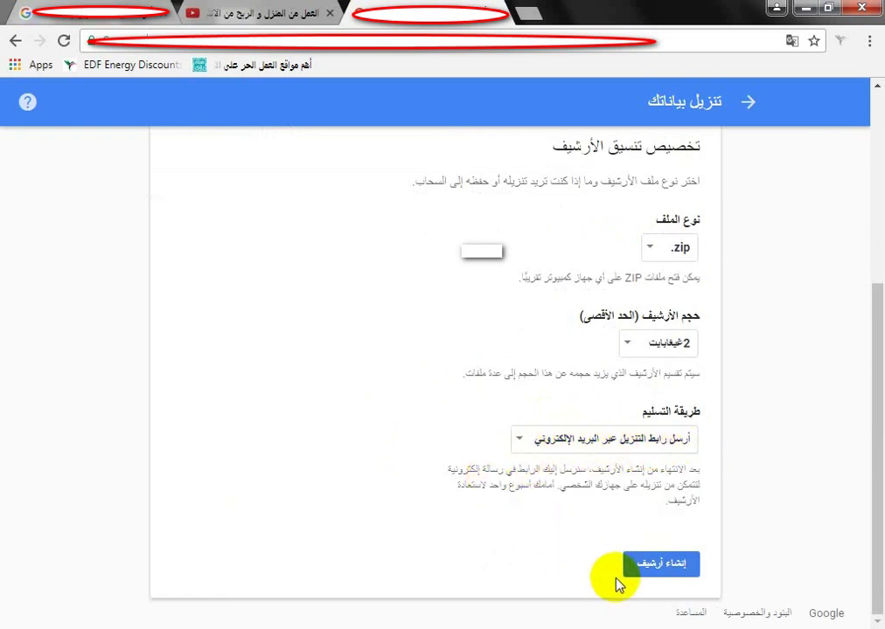
left_click(647, 566)
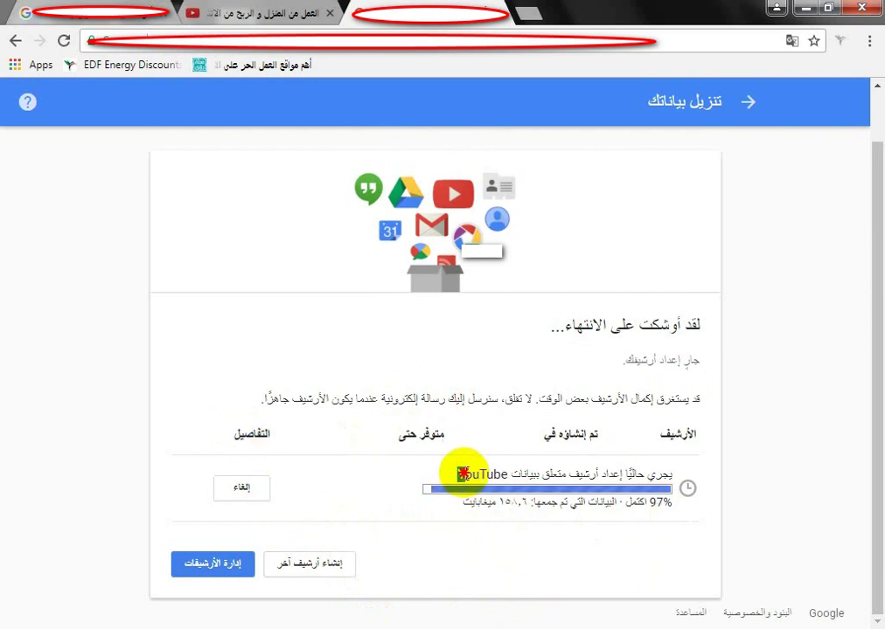
Step: Check the YouTube archive's preparation progress and download it once ready, entering the account password to verify identity
left_click_drag(458, 472, 671, 476)
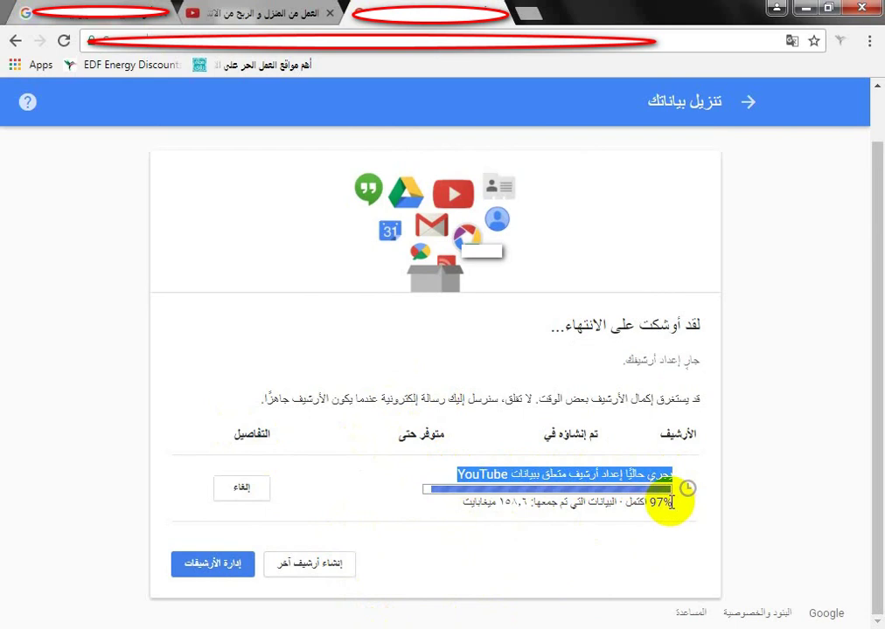
left_click_drag(670, 500, 457, 501)
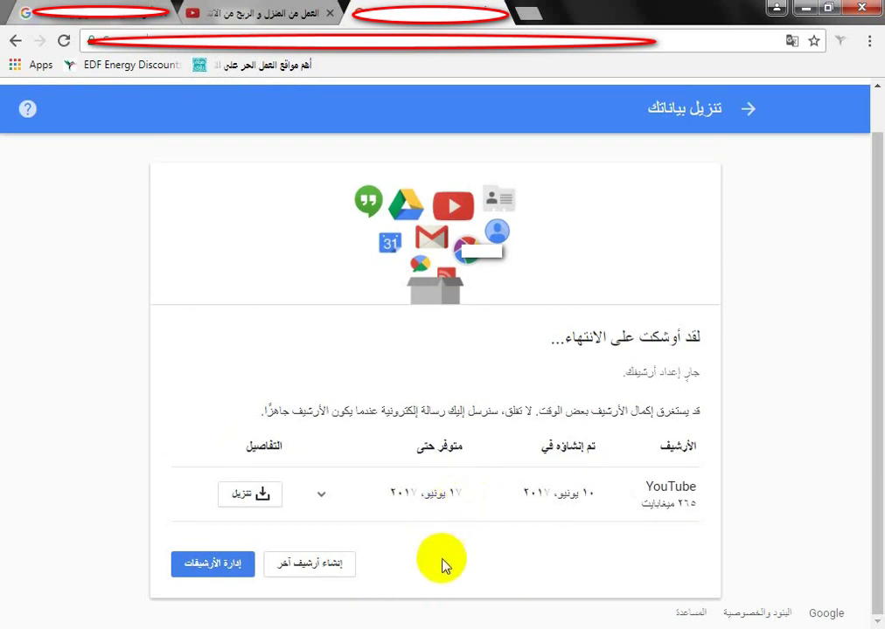
left_click(257, 495)
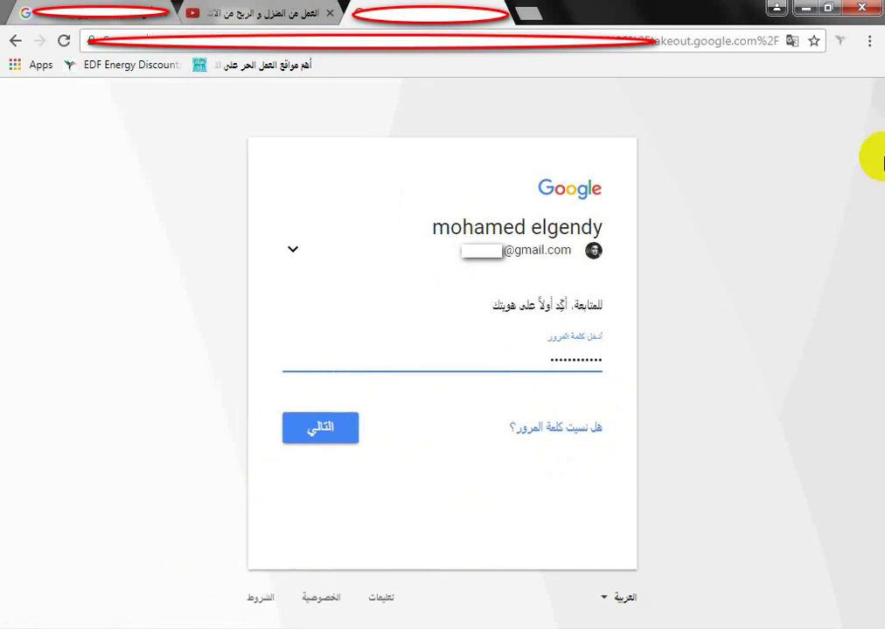
left_click(355, 424)
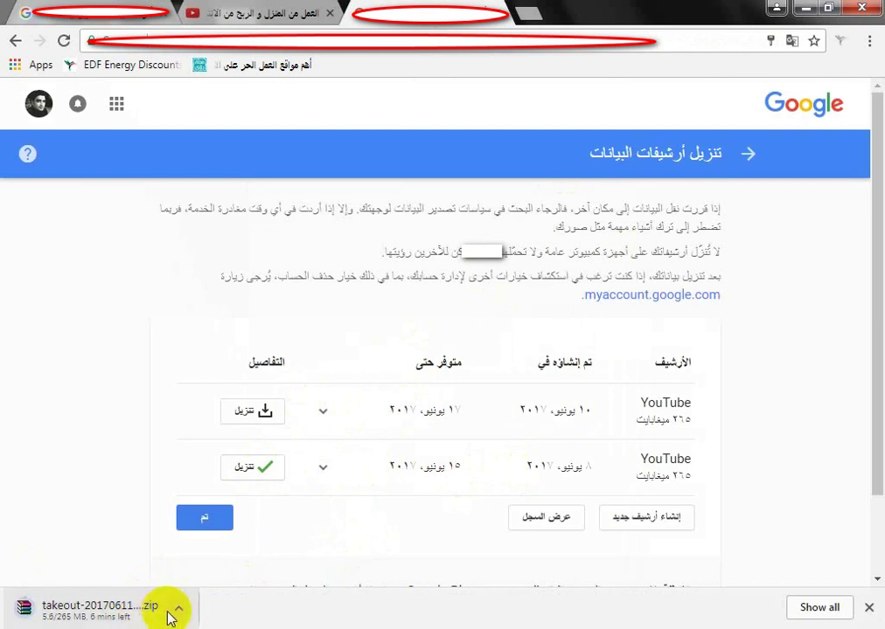
Step: Open the browser's downloads list and copy the link address of takeout-20170611T014332Z-001.zip
left_click(868, 42)
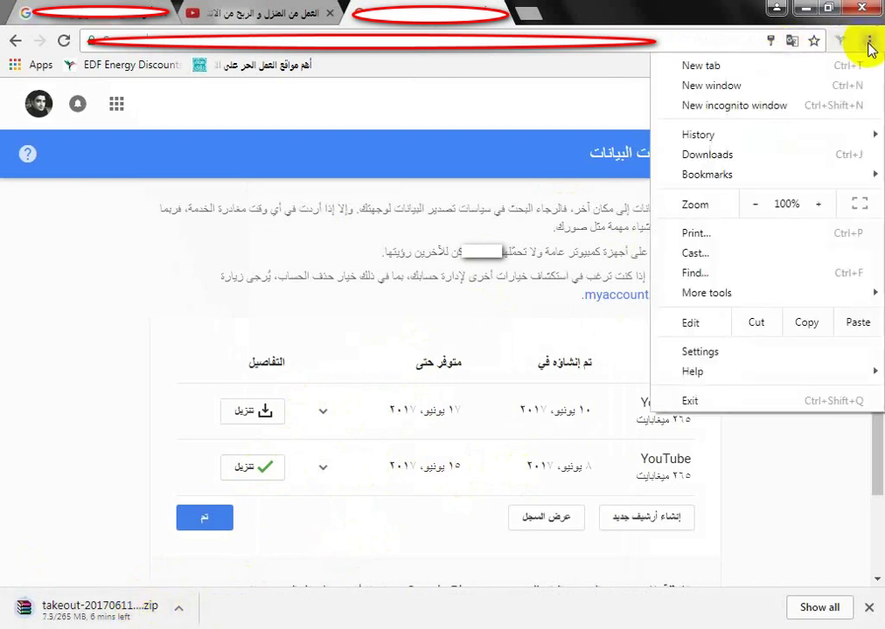
left_click(728, 157)
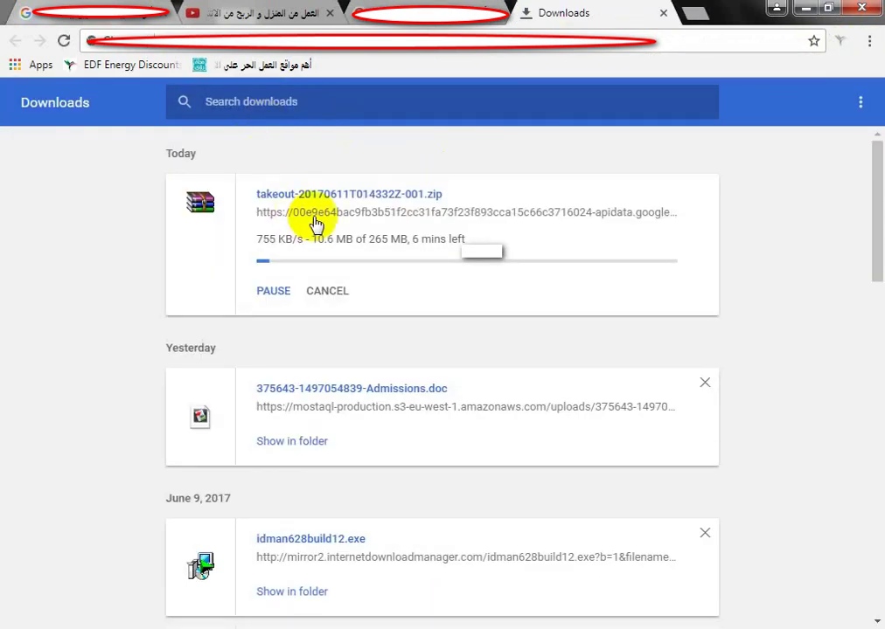
right_click(310, 198)
right_click(297, 210)
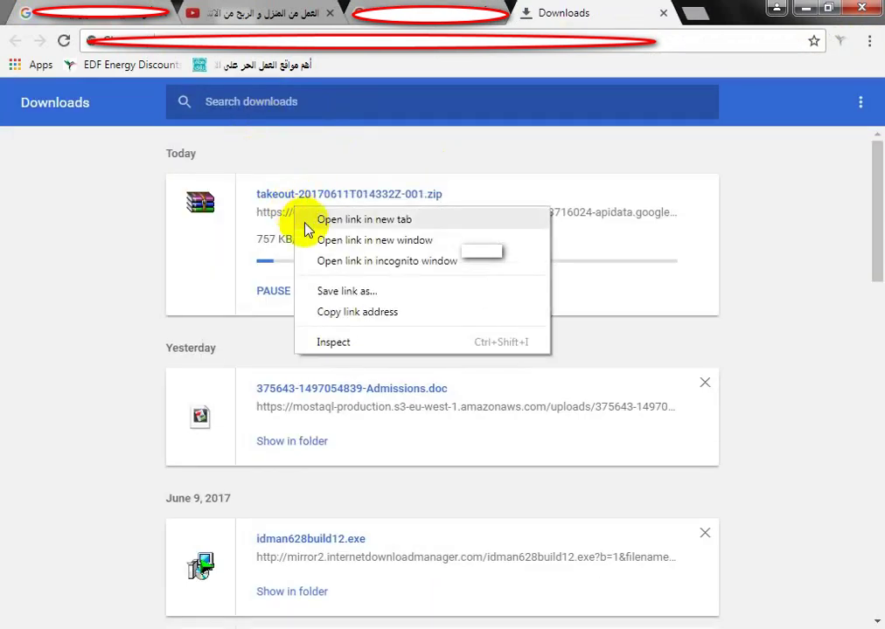
left_click(320, 312)
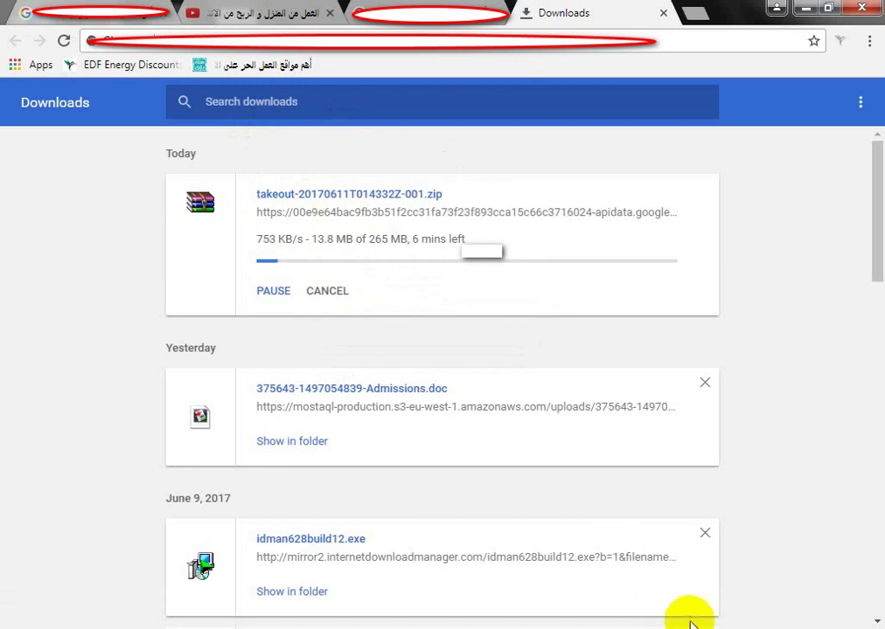
Step: Switch to Internet Download Manager, add the copied archive link as a new download and start it with the default save location
left_click(732, 626)
double_click(733, 532)
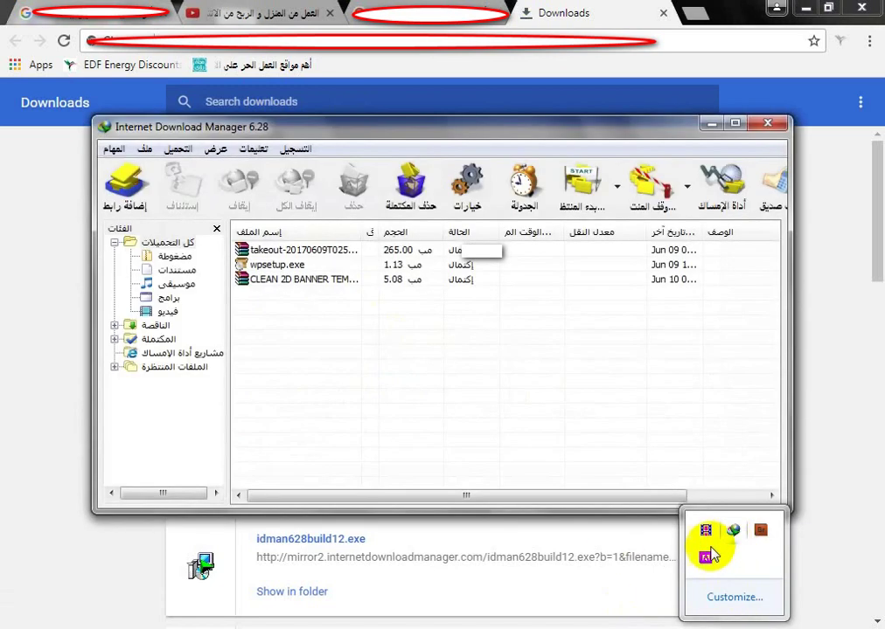
left_click(549, 420)
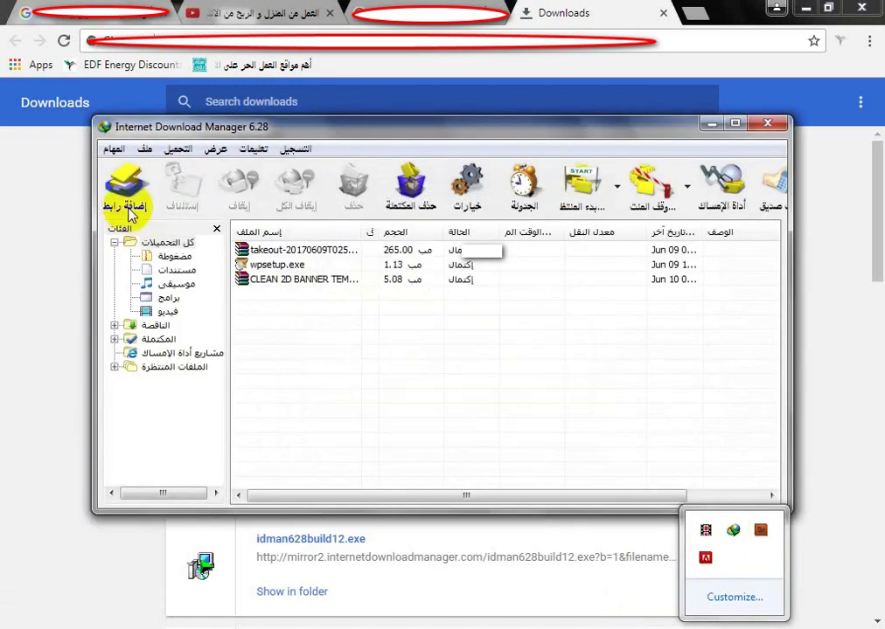
left_click(129, 210)
left_click(624, 308)
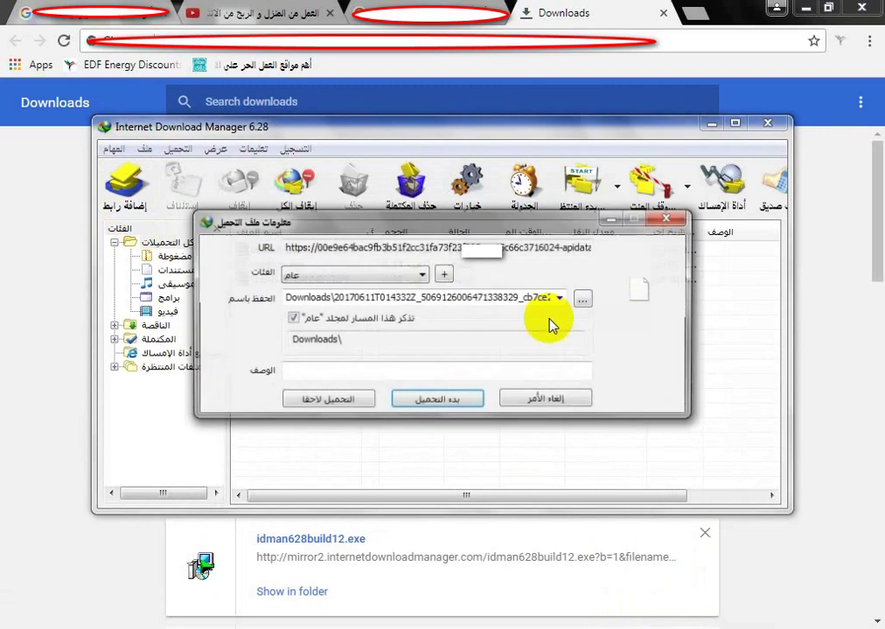
left_click(421, 403)
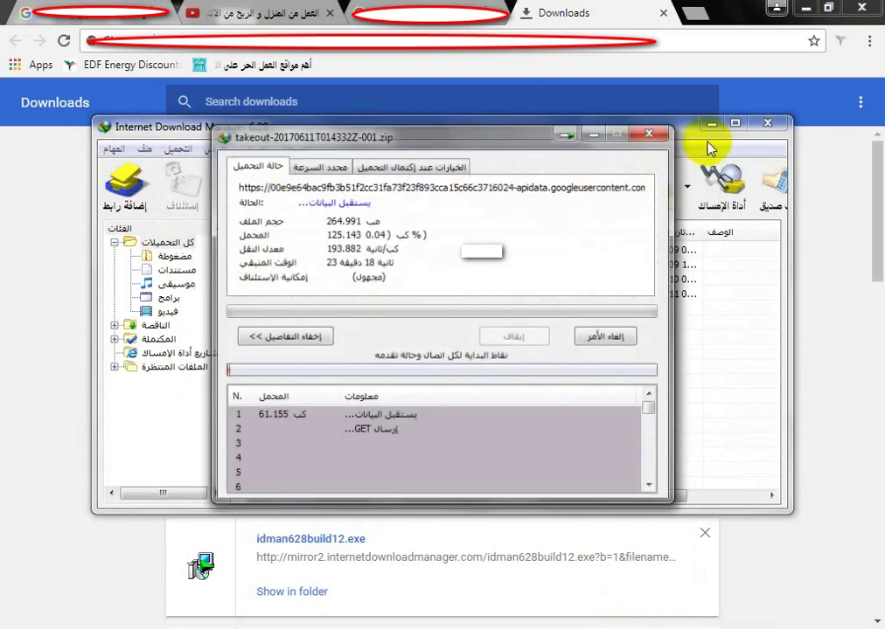
Step: Close the download manager's main window and cancel the browser's duplicate archive download, keeping the manager's progress window in view
left_click(763, 125)
left_click_drag(503, 144, 306, 383)
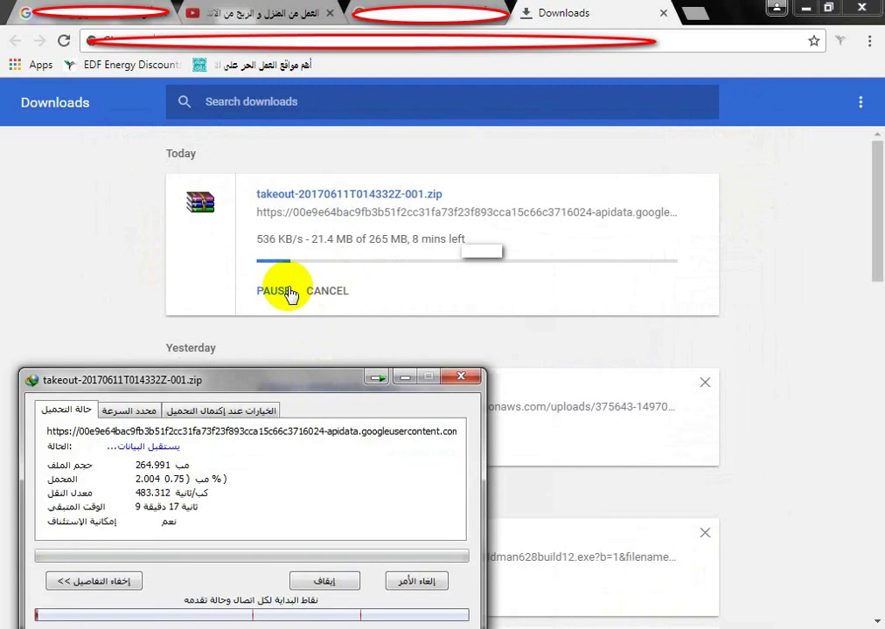
left_click(316, 292)
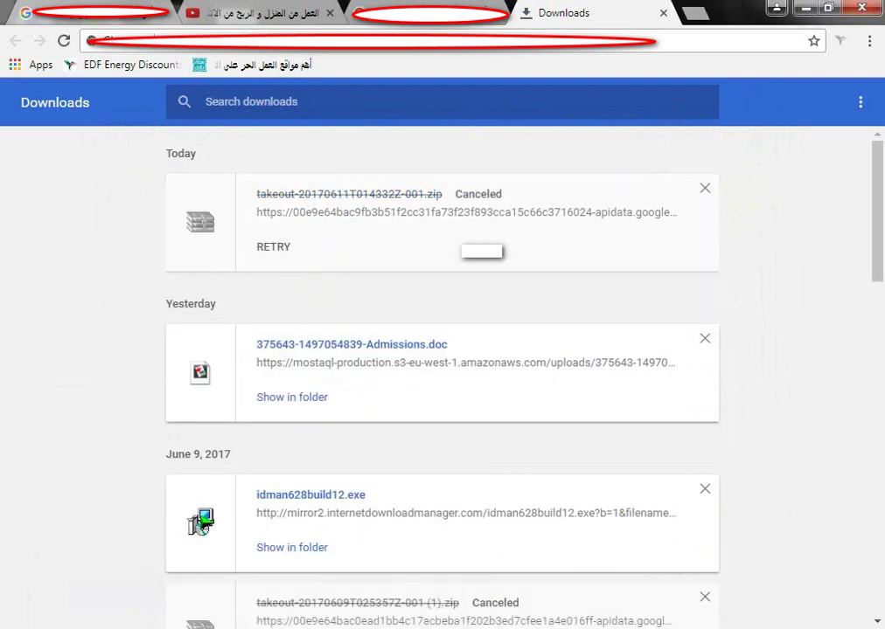
left_click_drag(350, 418, 537, 182)
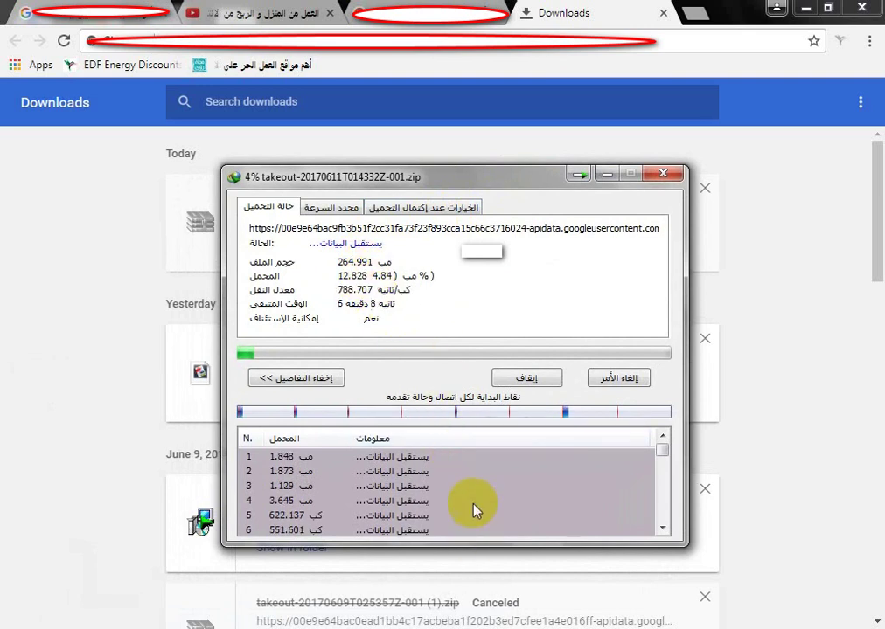
left_click_drag(420, 175, 430, 192)
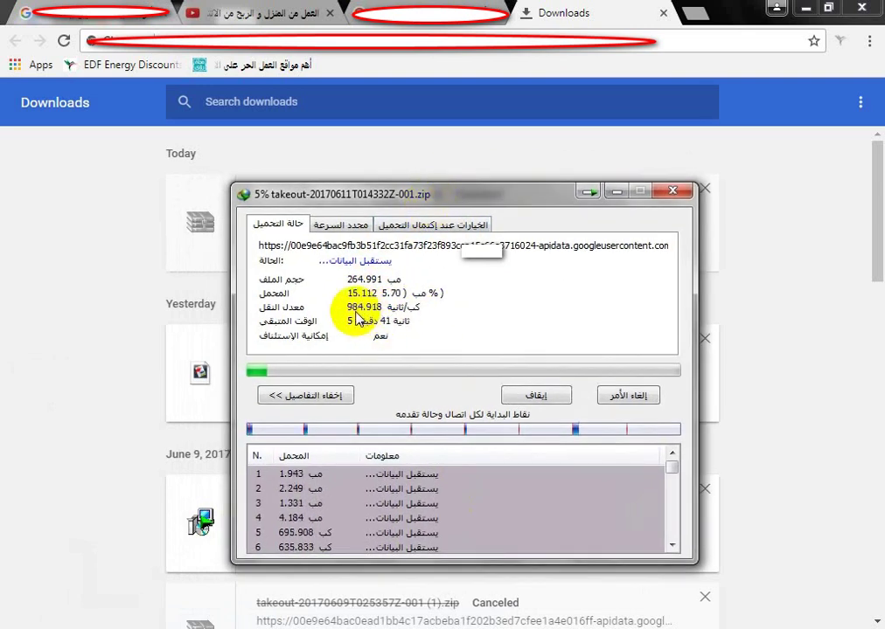